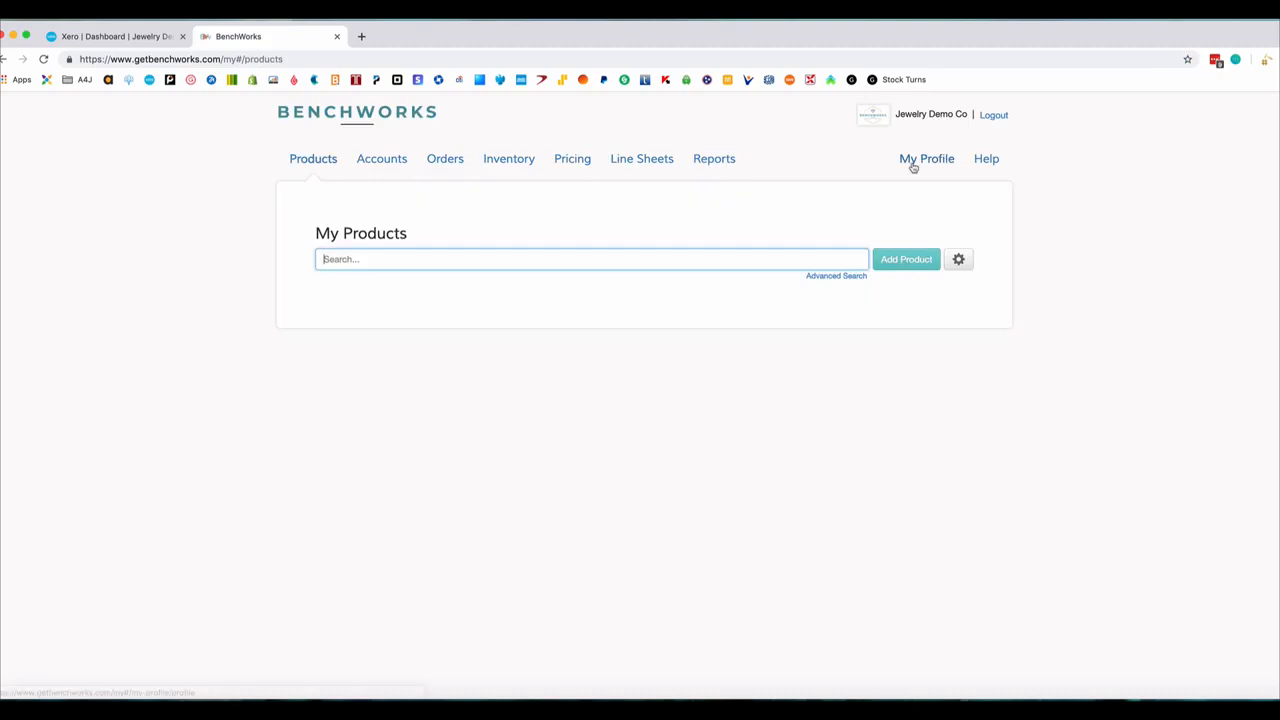
Step: Review the Xero Accounting Invoices add-on in the profile tools, trying its Cost of Goods Sold report on sync option off and on again
click(911, 163)
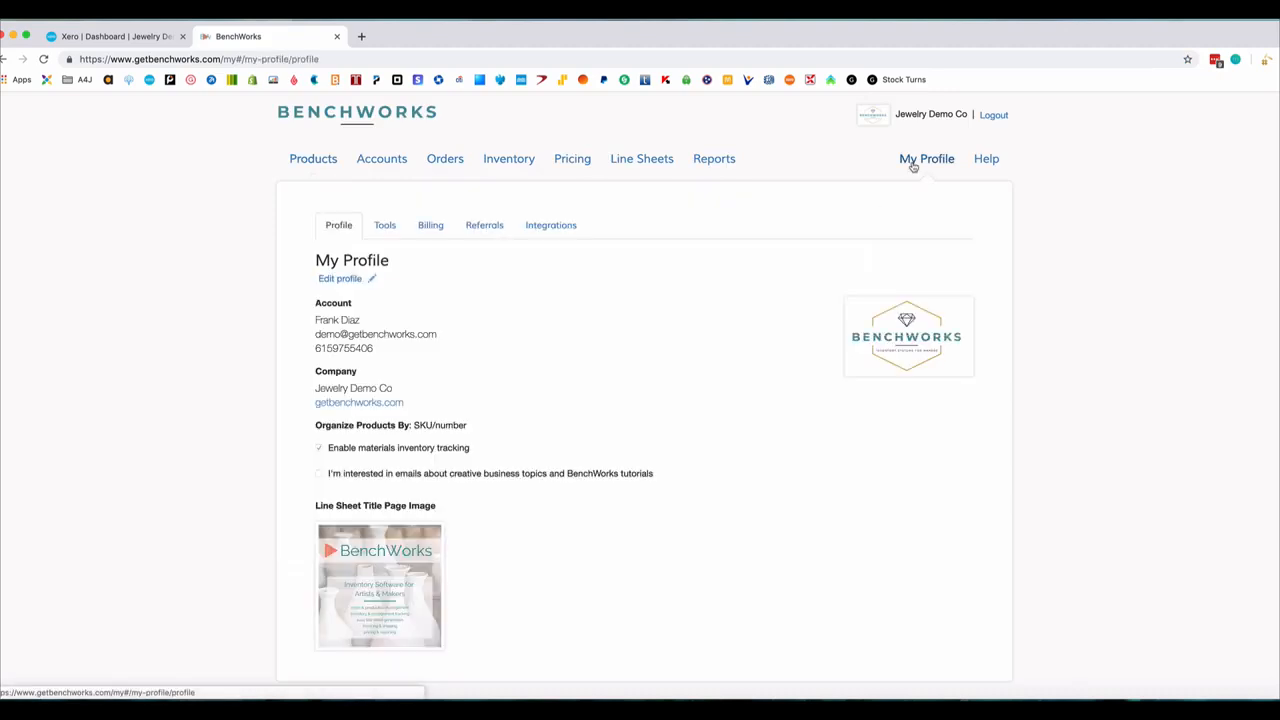
click(386, 228)
scroll(518, 366, down, 2)
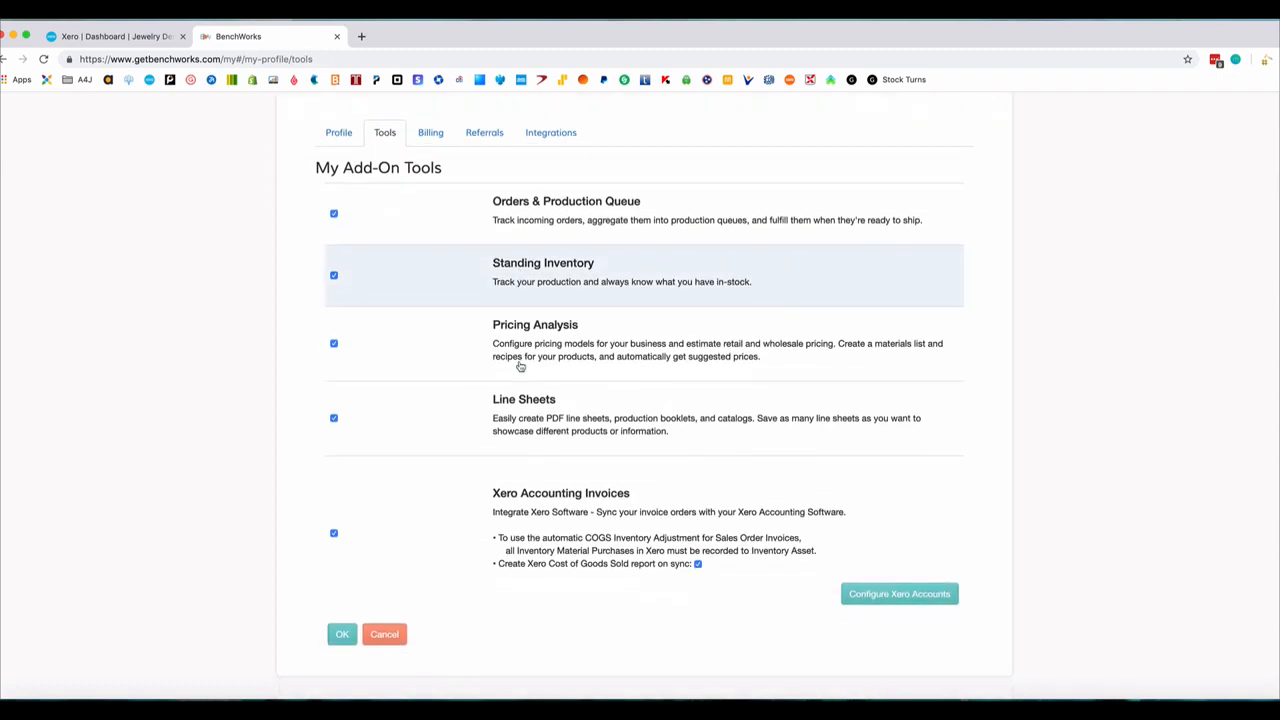
scroll(668, 572, down, 2)
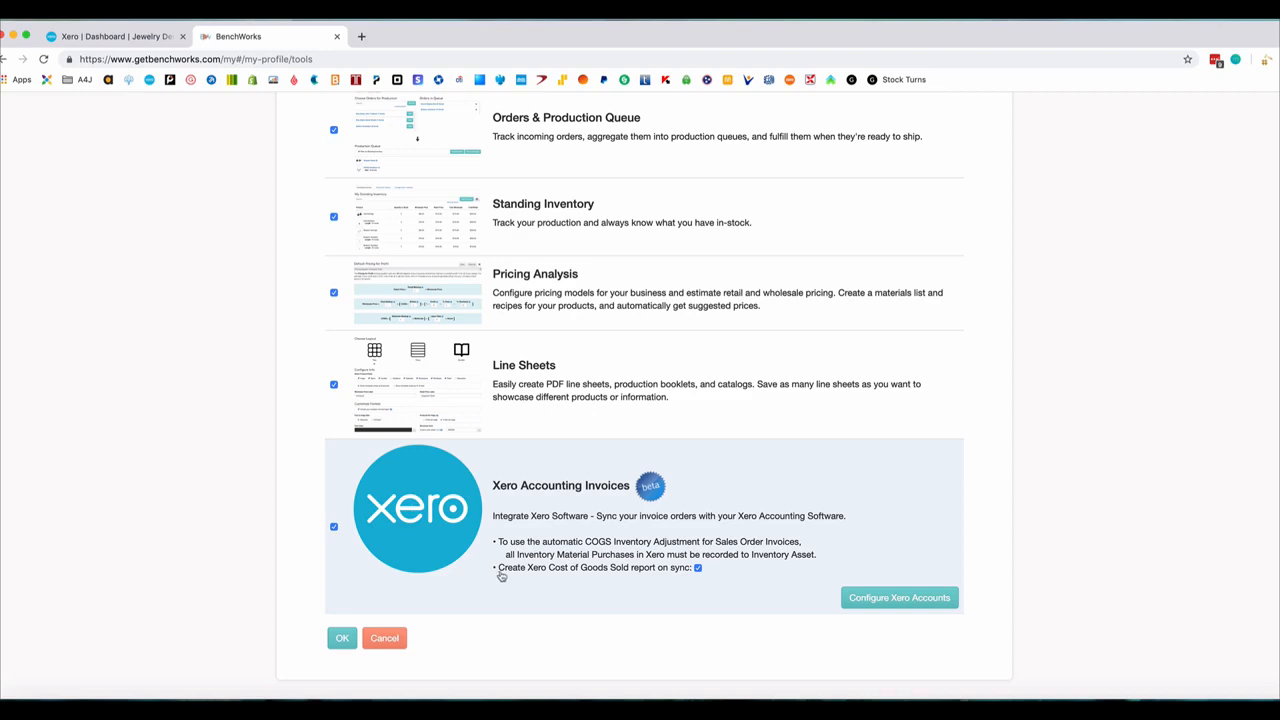
click(697, 568)
click(697, 568)
scroll(700, 573, up, 3)
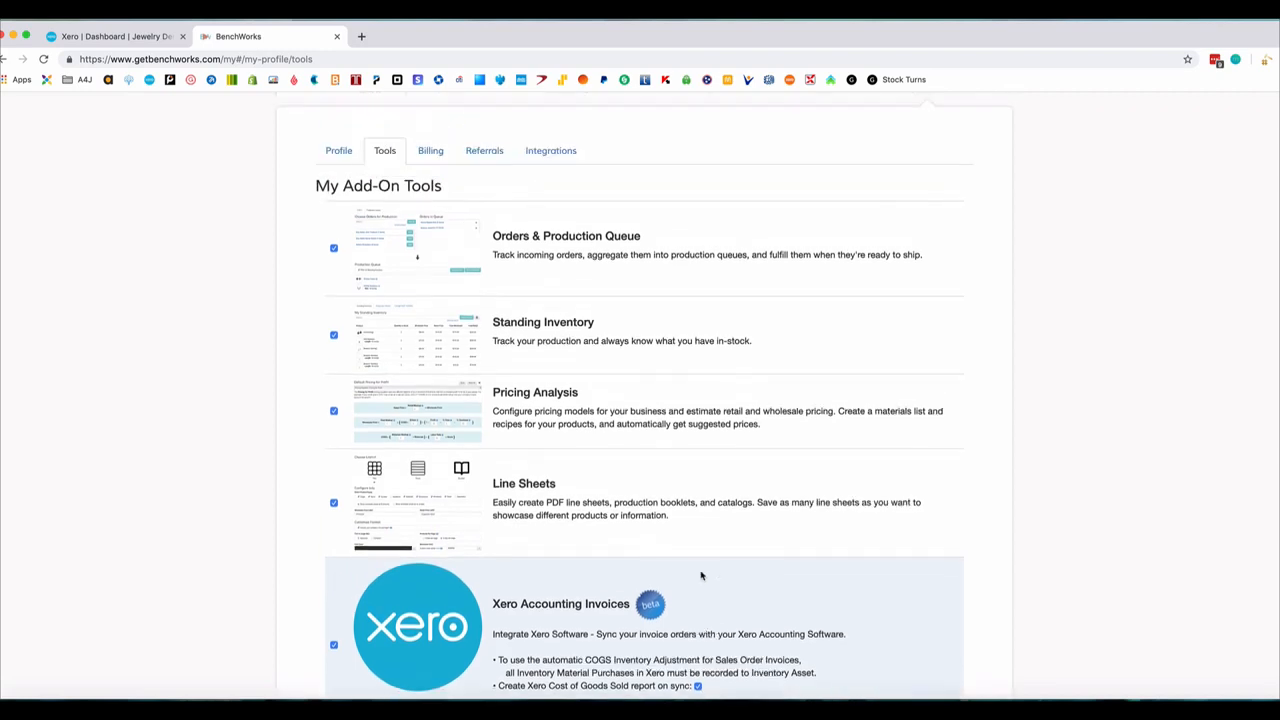
click(337, 151)
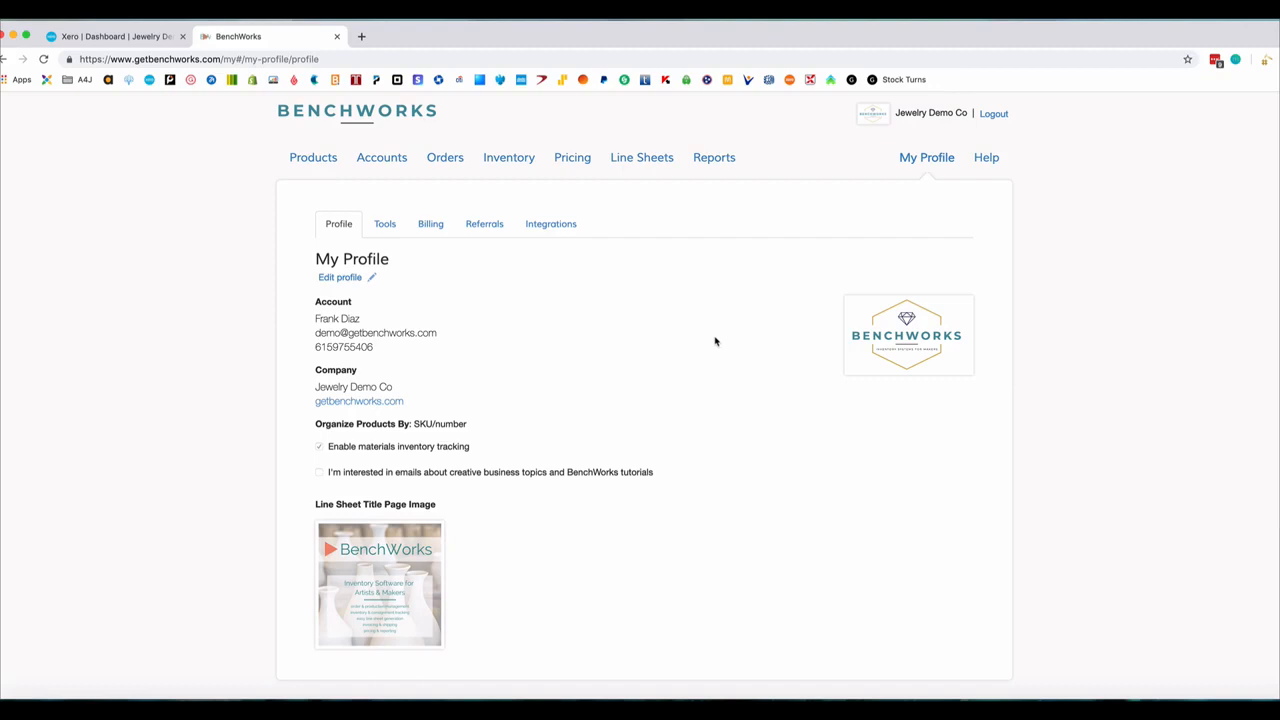
Step: Configure the Xero accounts from the add-on tools by connecting to Xero and allowing access to the Jewelry Demo Co organisation
click(380, 223)
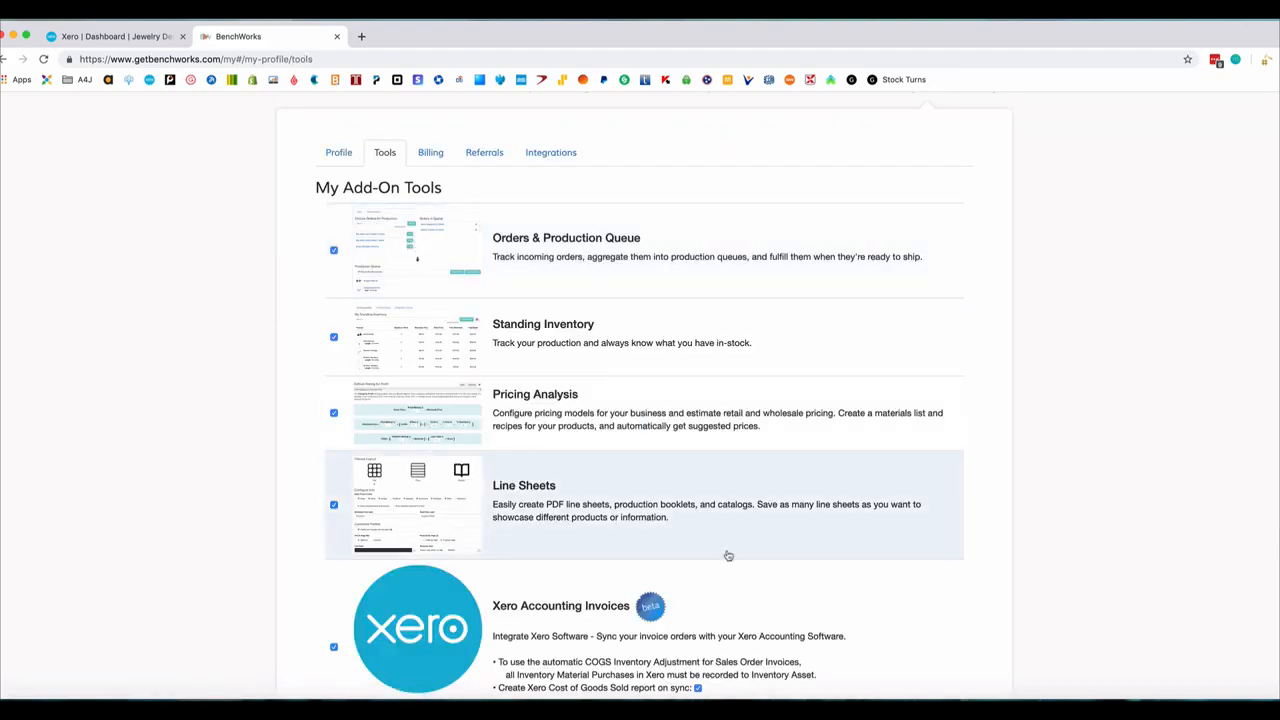
scroll(600, 565, down, 3)
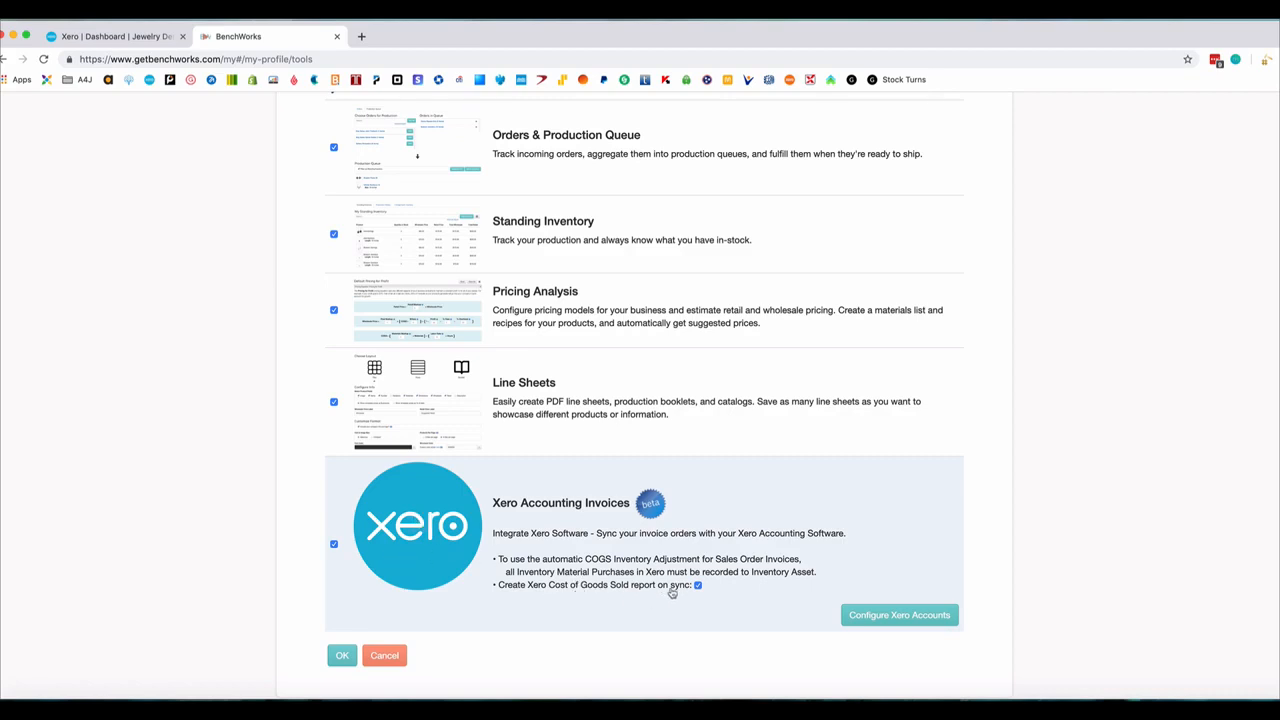
click(868, 620)
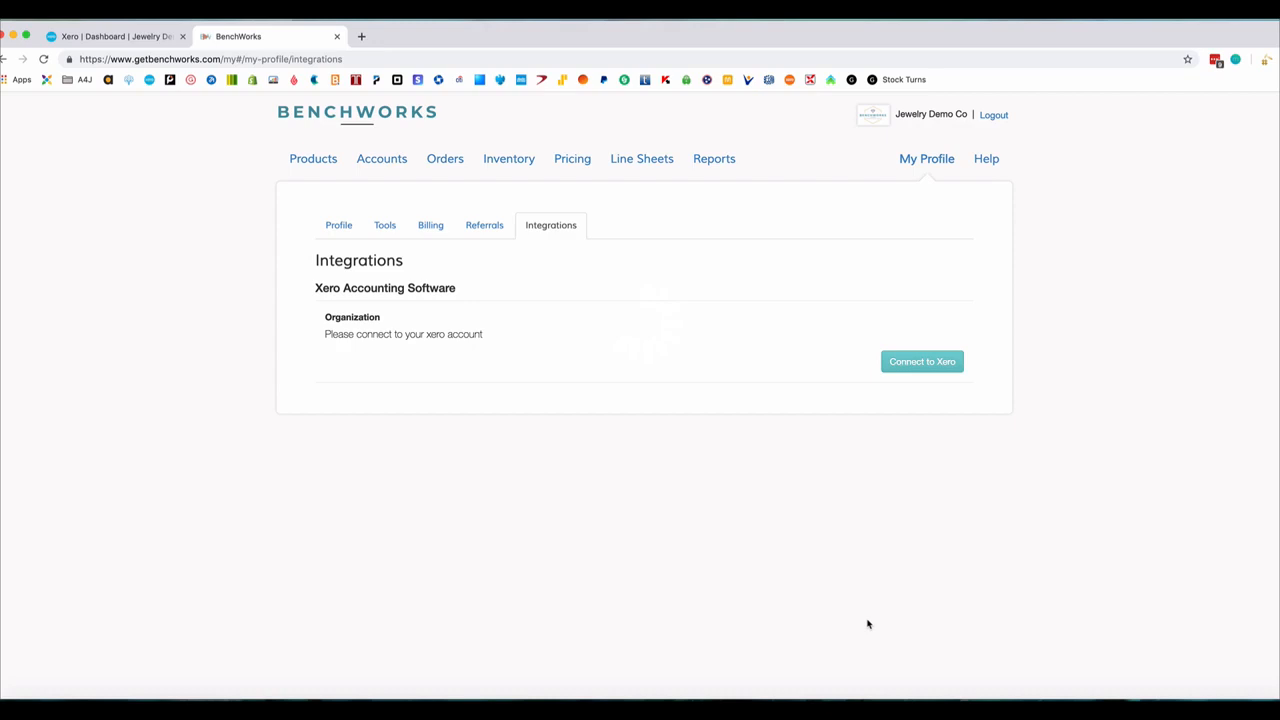
click(936, 366)
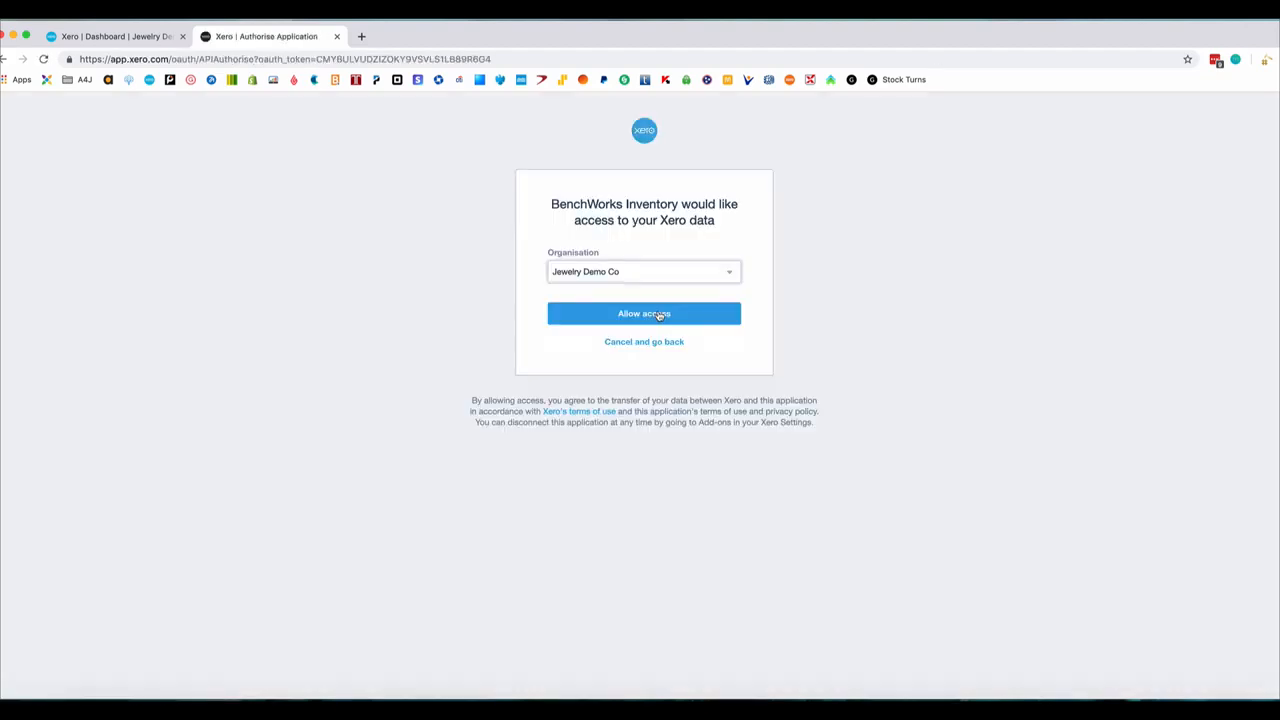
click(658, 317)
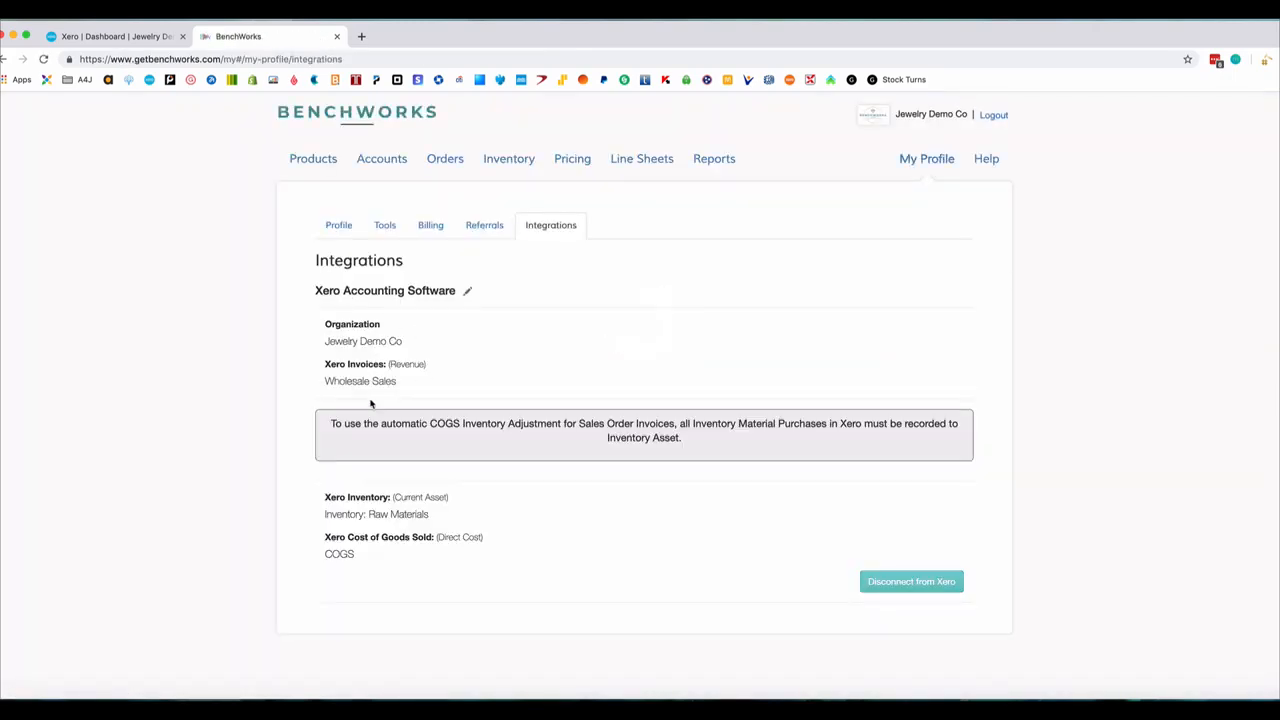
Step: Edit the Xero account information and choose Wholesale Sales as the Xero invoices revenue account
click(468, 294)
click(430, 340)
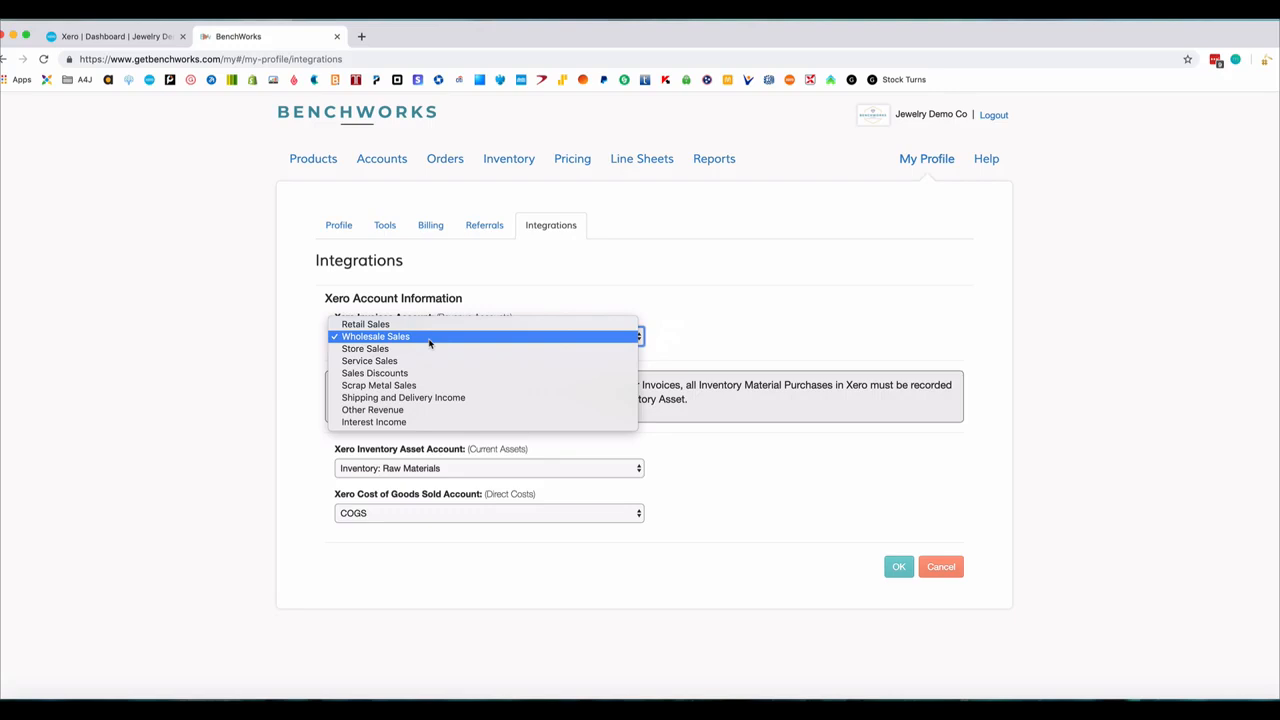
click(458, 337)
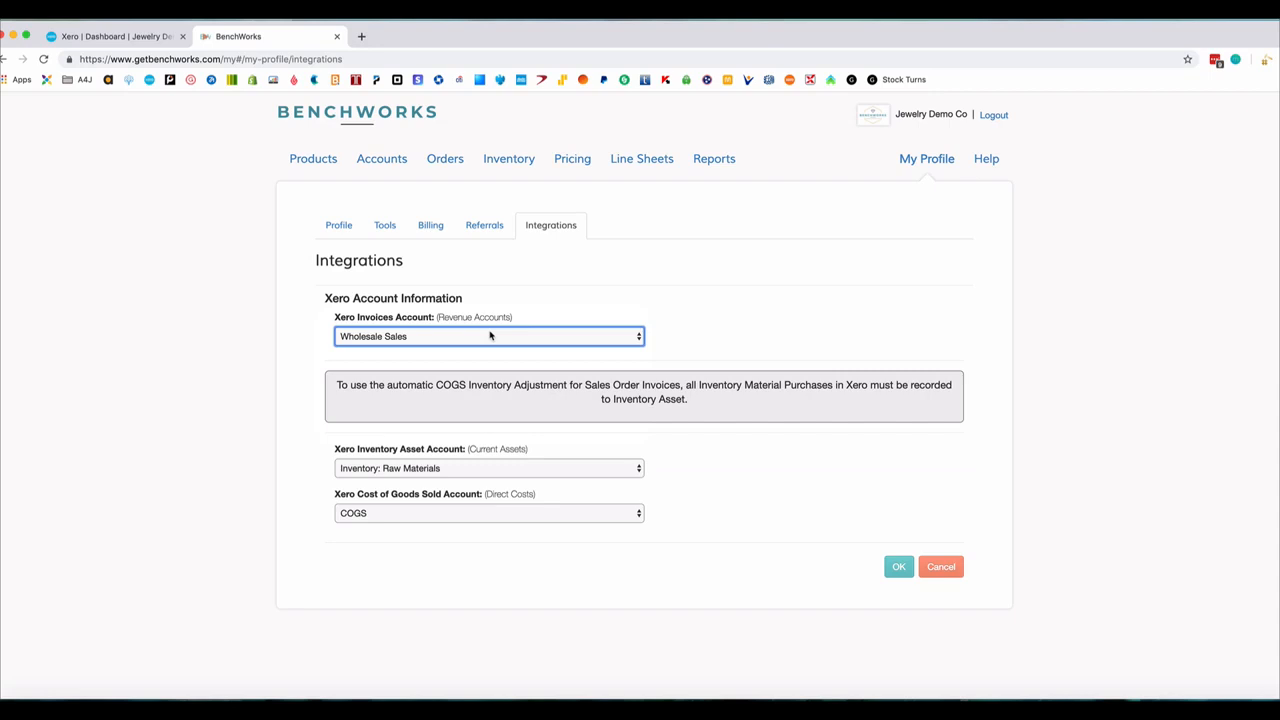
click(485, 337)
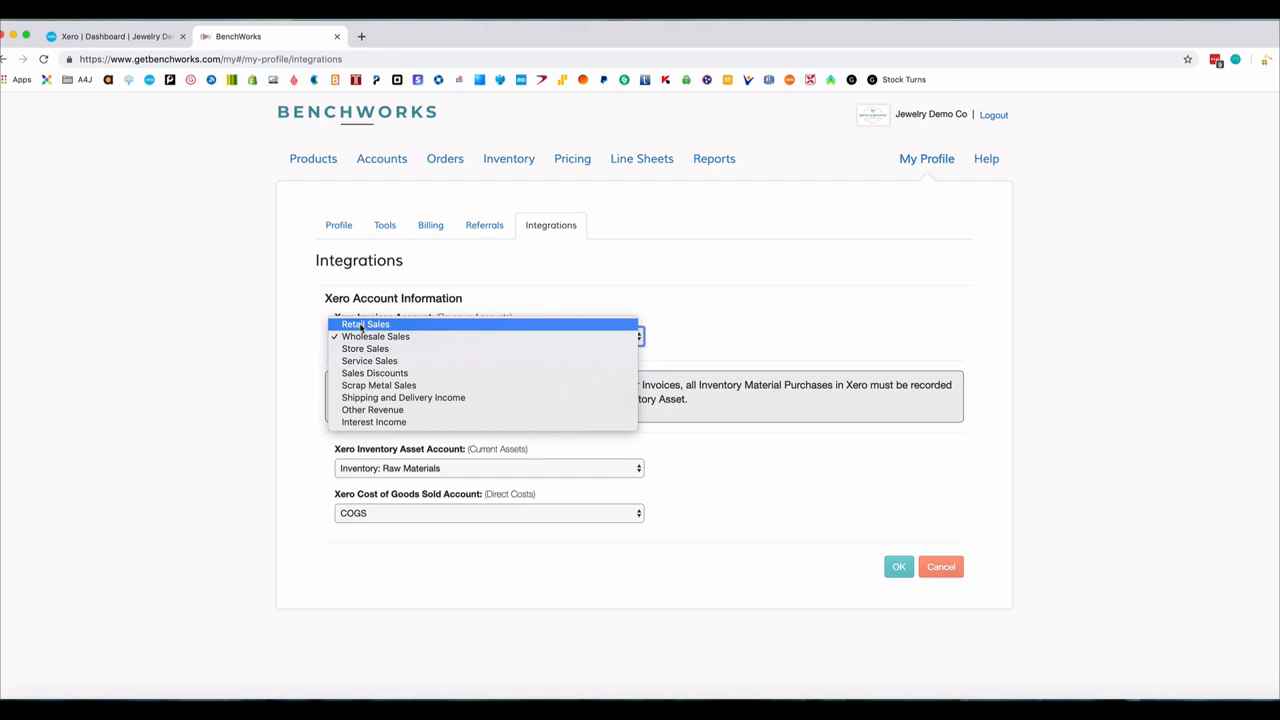
click(429, 337)
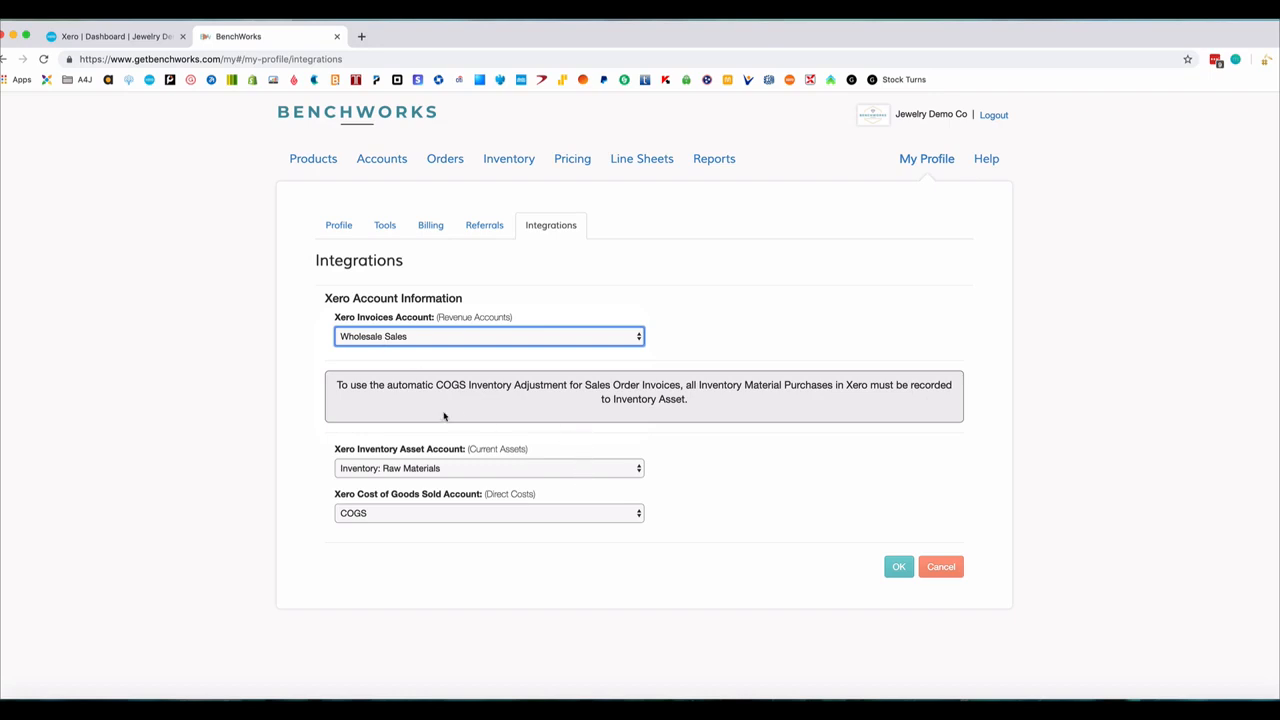
Step: Choose Inventory: Raw Materials as the inventory asset account and COGS as the cost of goods sold account, and save the Xero settings
drag(436, 385, 469, 386)
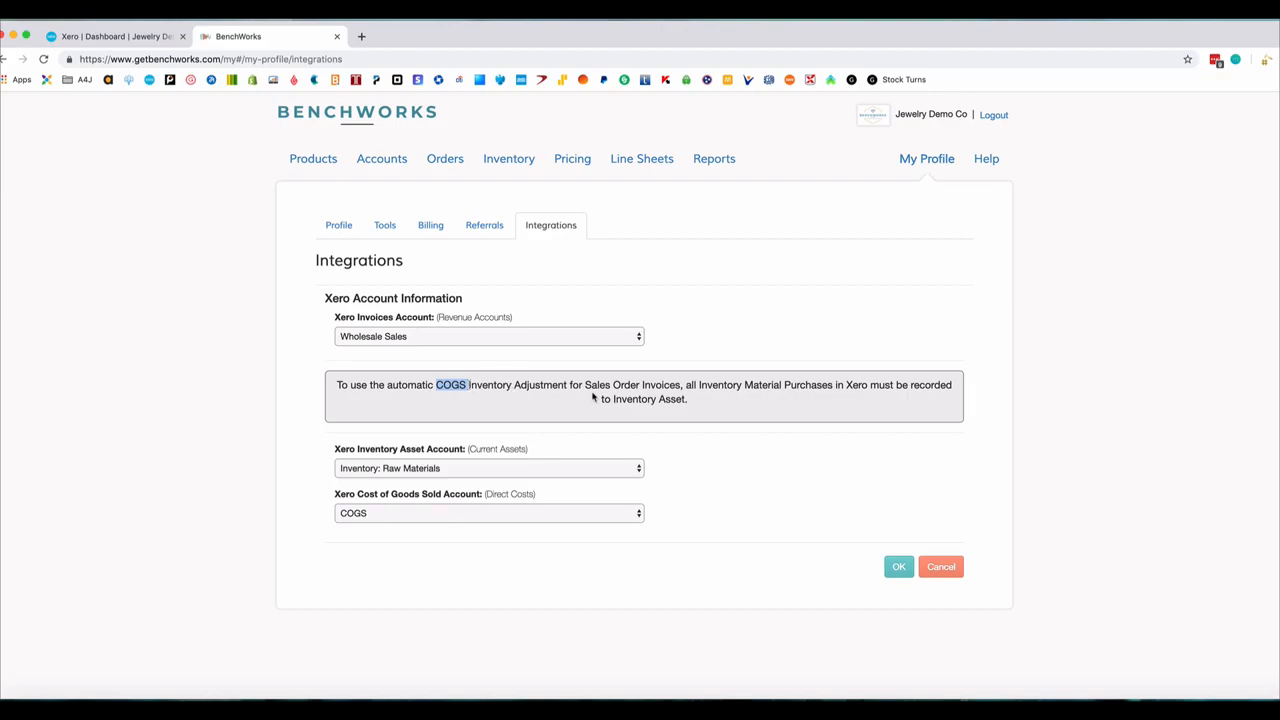
click(545, 468)
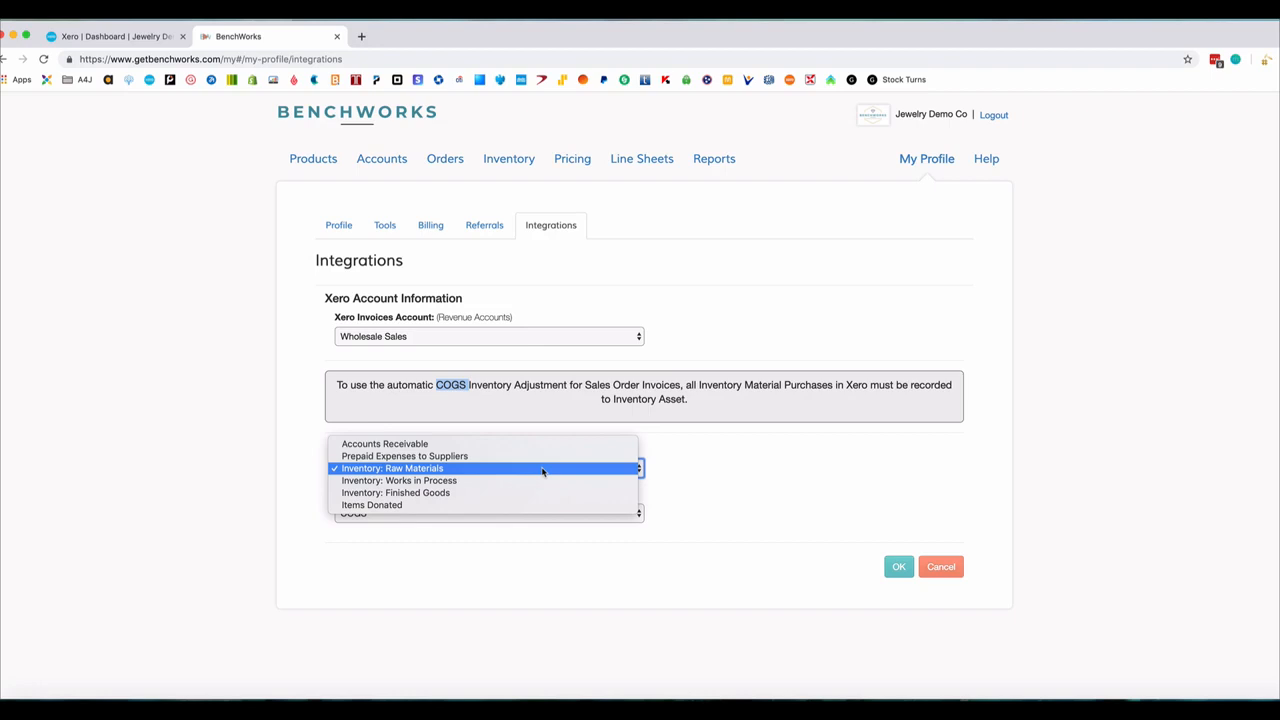
click(542, 469)
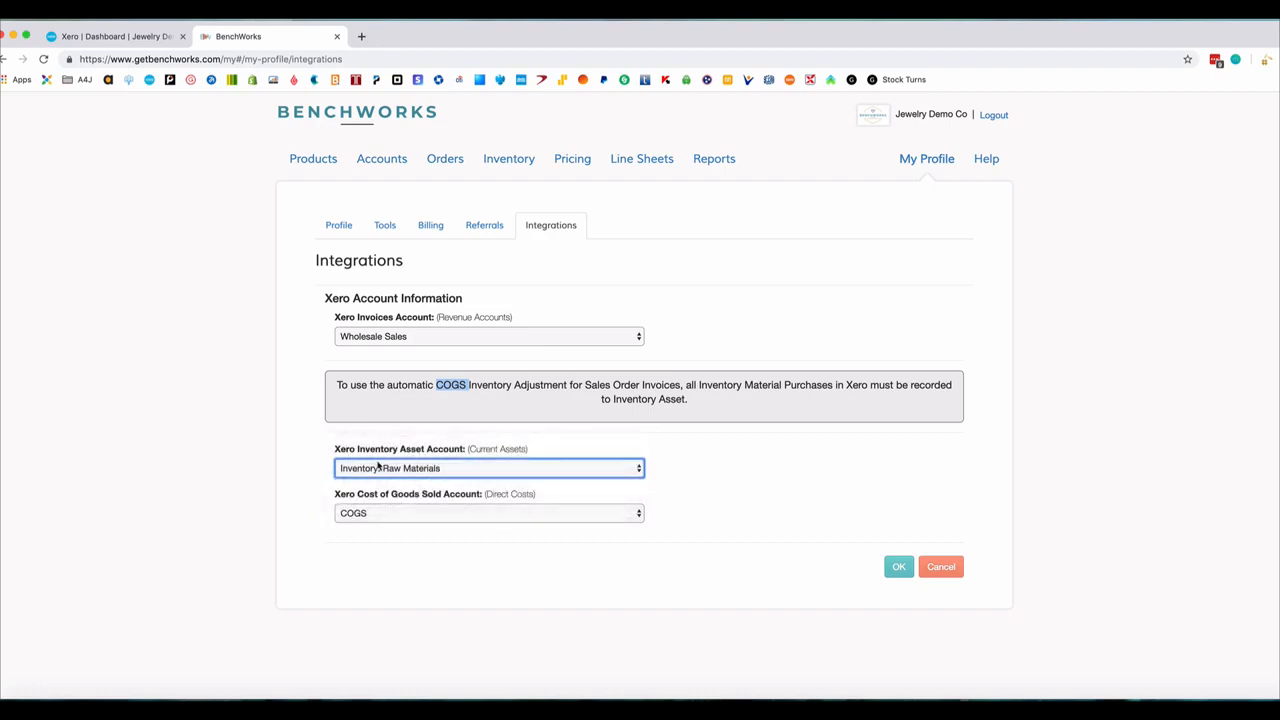
click(399, 519)
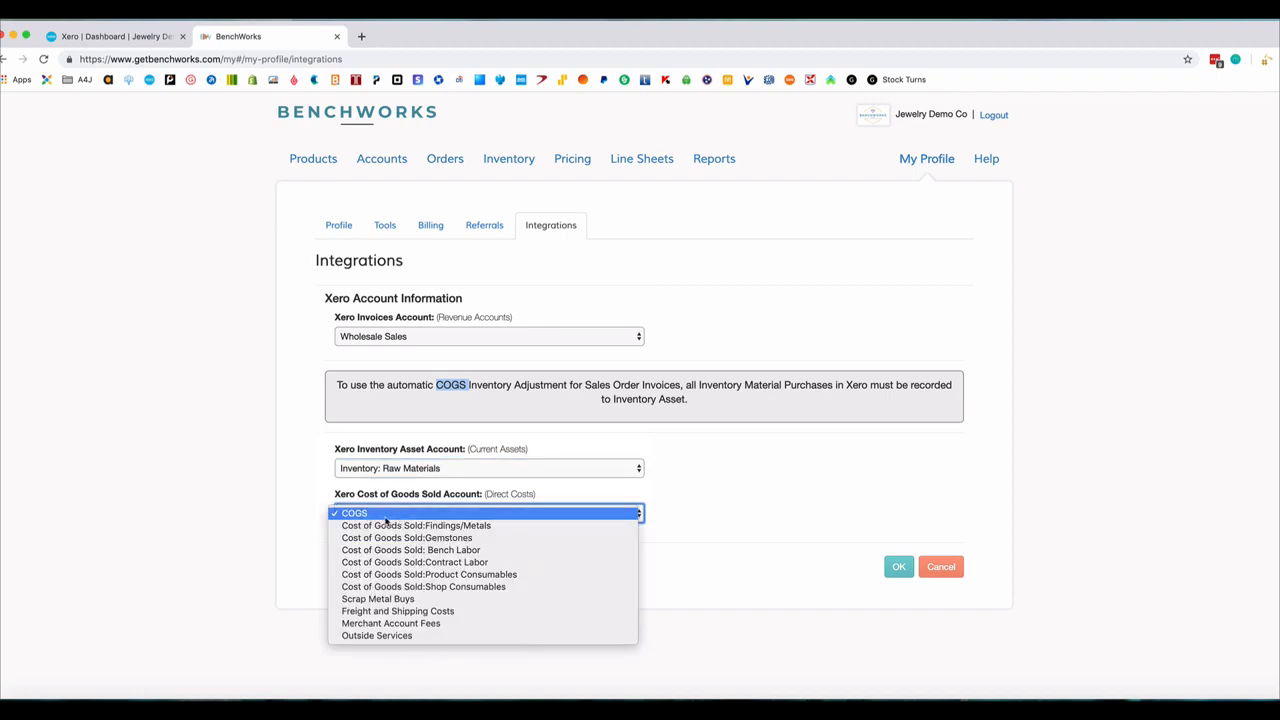
click(386, 518)
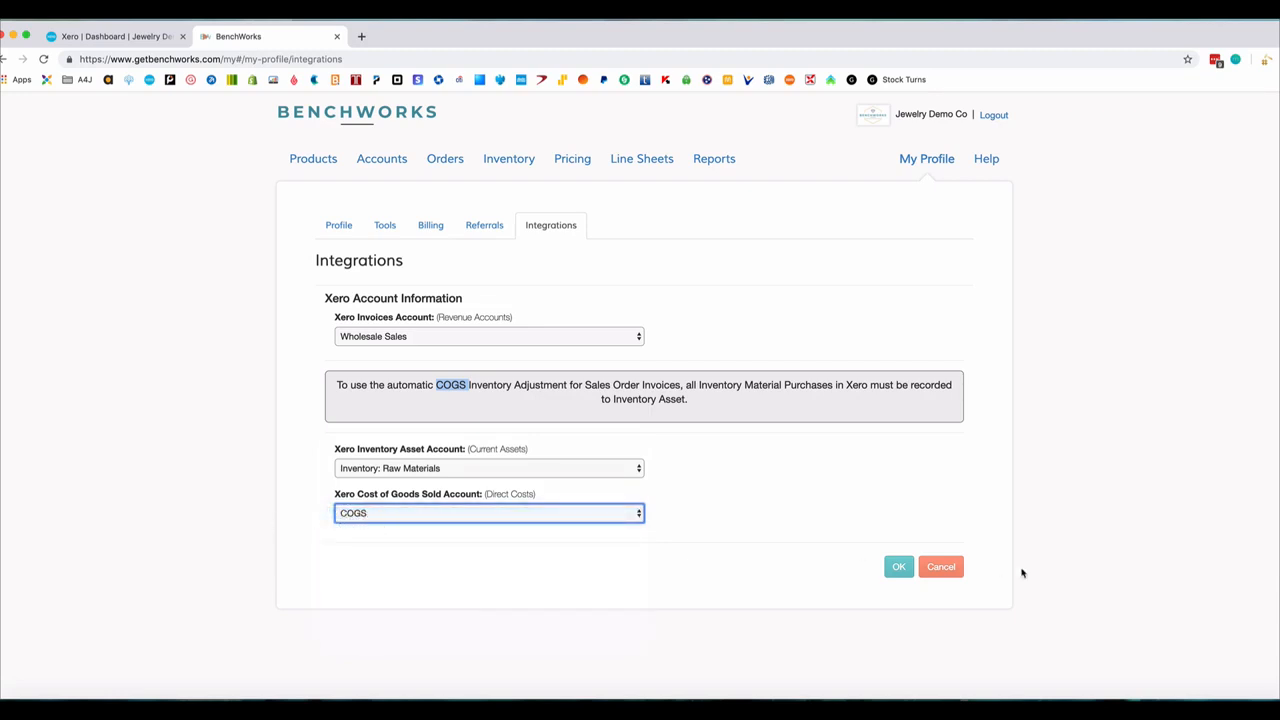
click(898, 568)
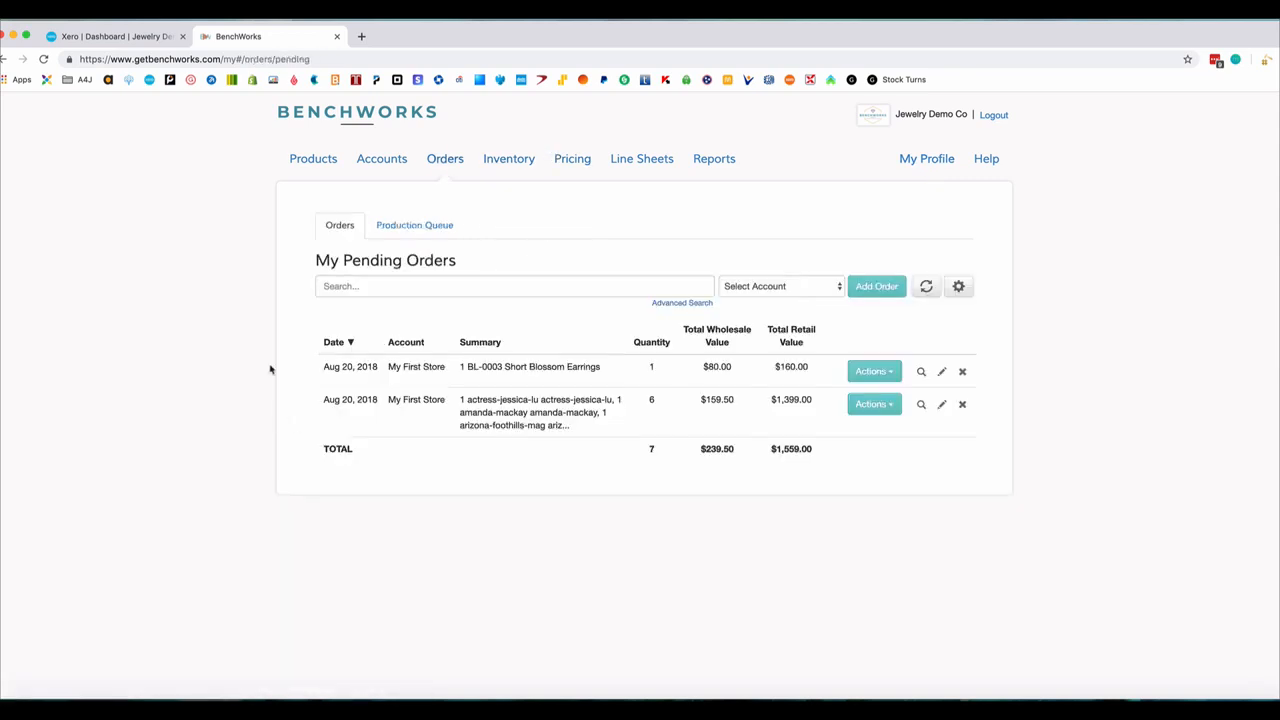
Step: Sync the pending six-item My First Store order with Xero and open its linked Xero invoice
click(887, 413)
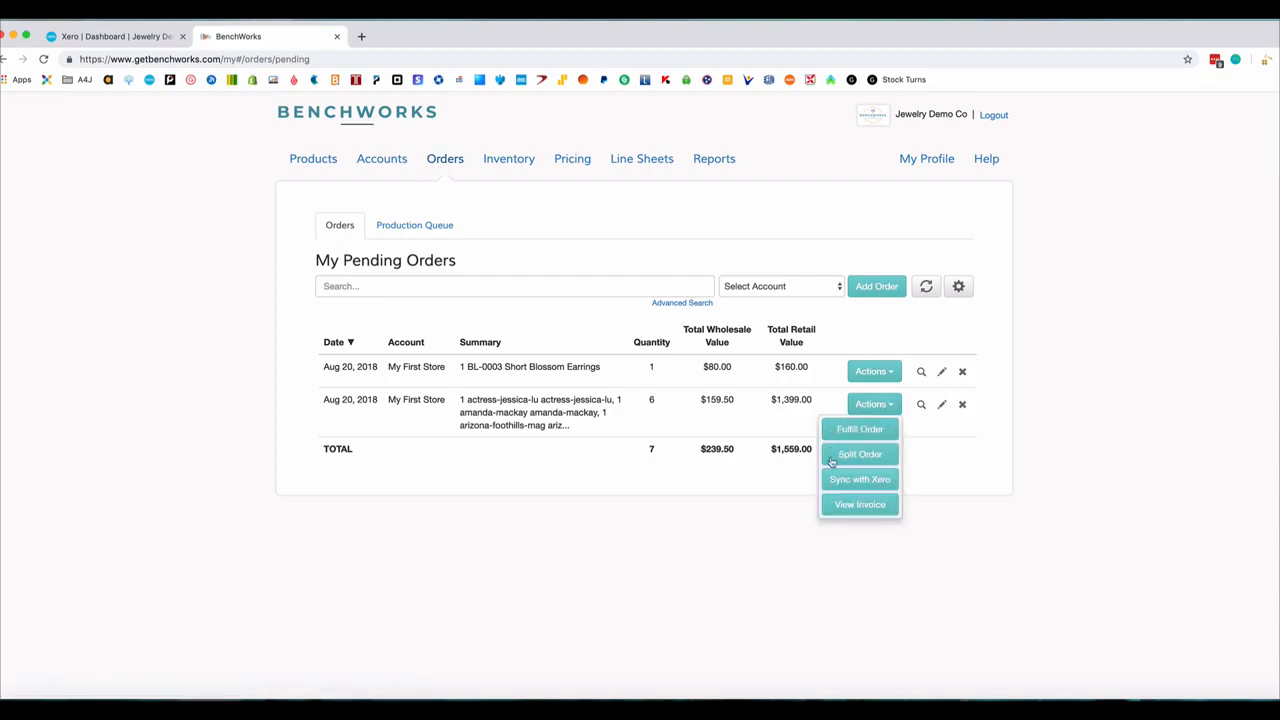
click(876, 481)
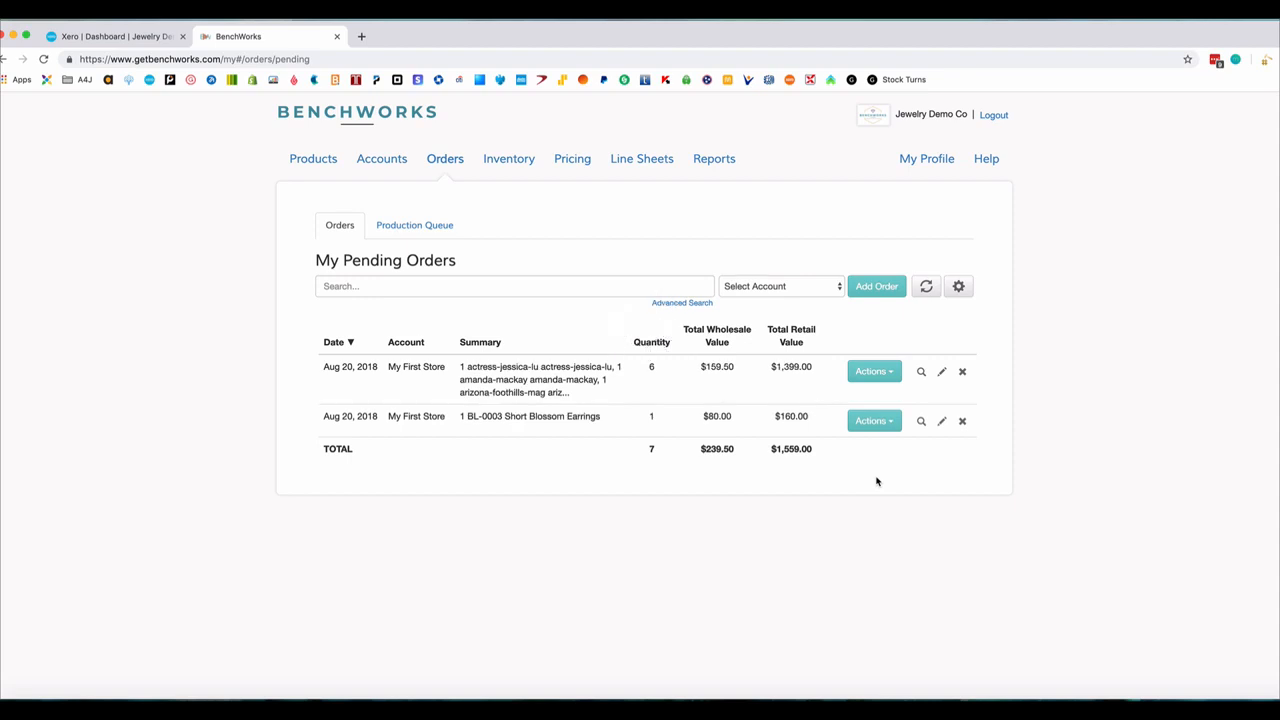
click(885, 372)
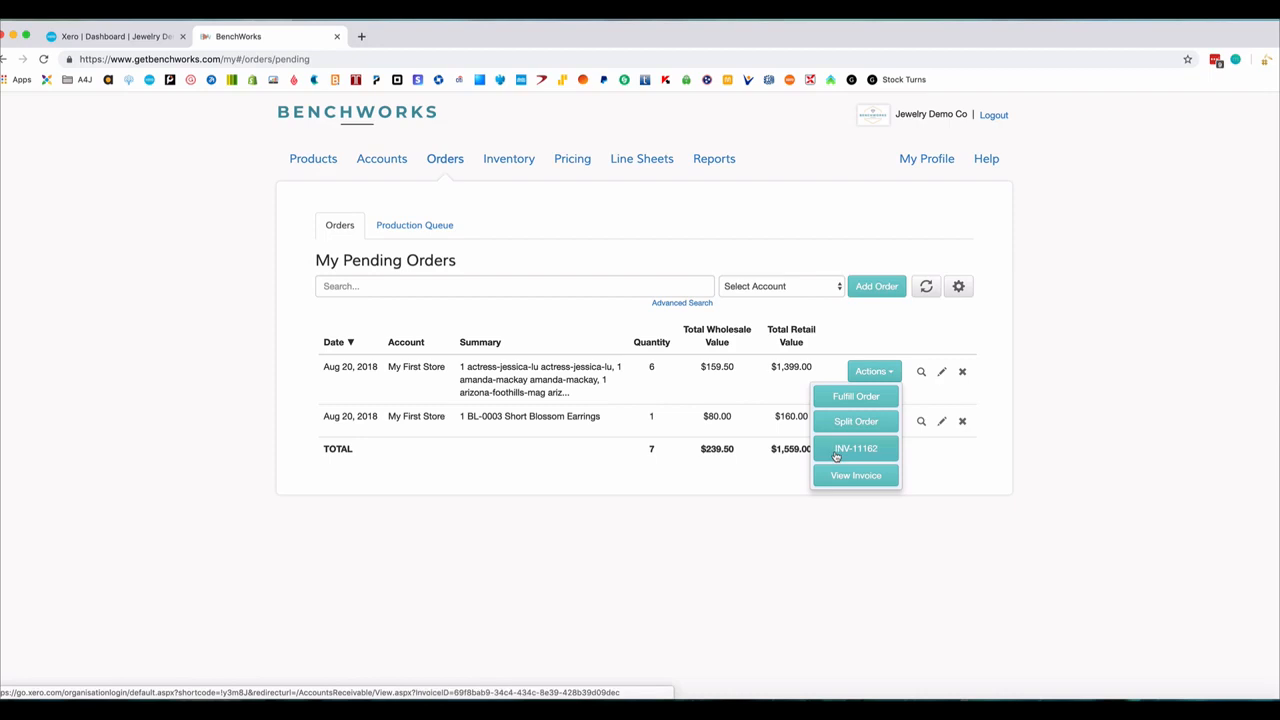
click(866, 451)
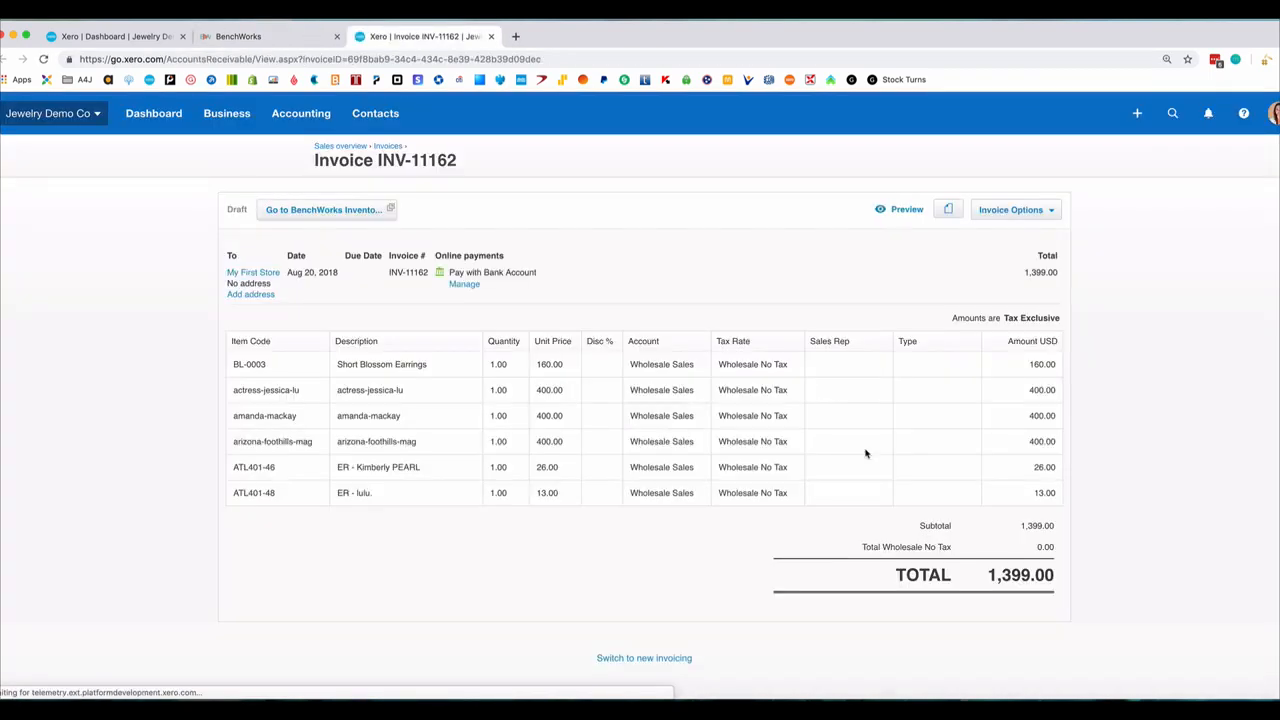
Step: Open the draft invoice for editing, review its line items and follow its link back to BenchWorks
click(866, 453)
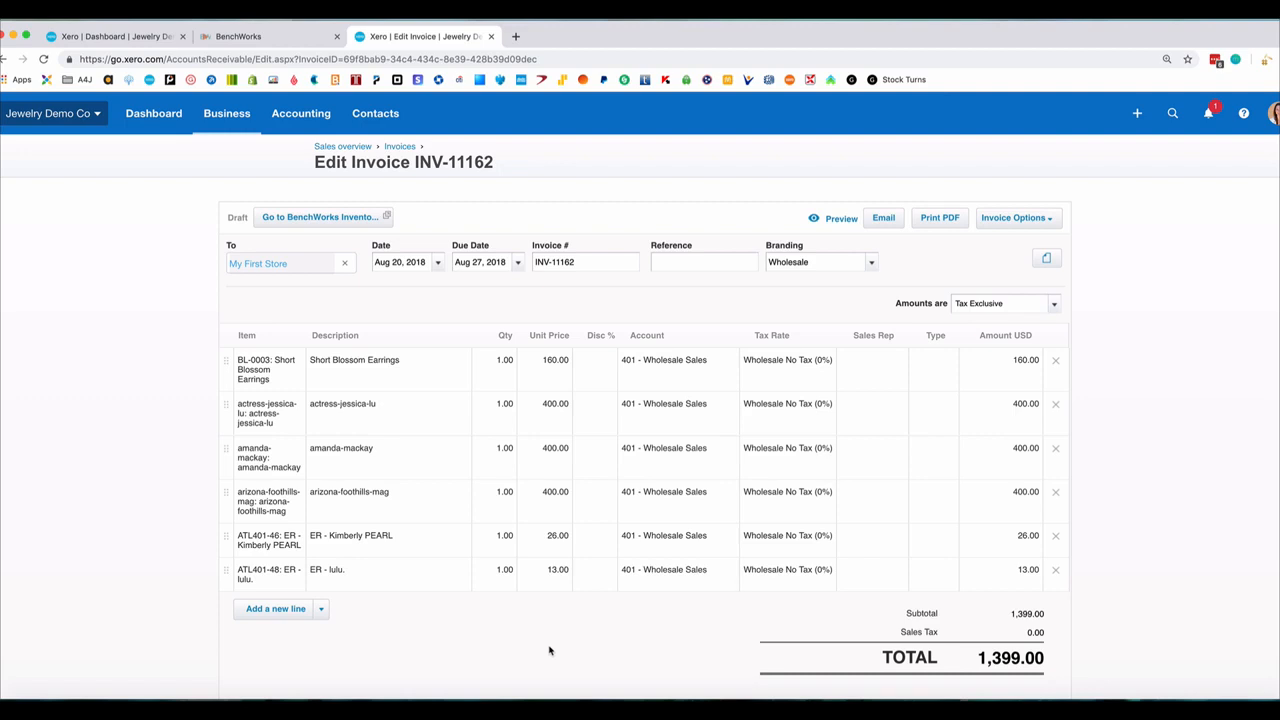
scroll(549, 651, down, 1)
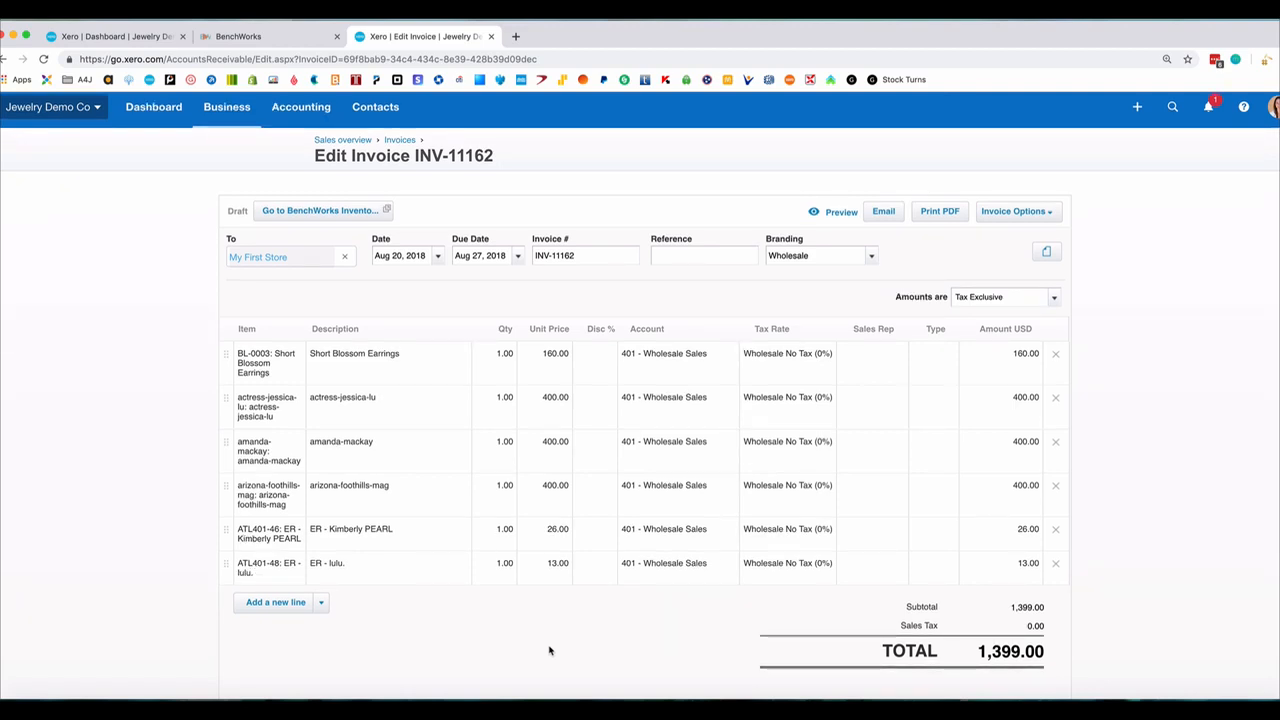
click(325, 211)
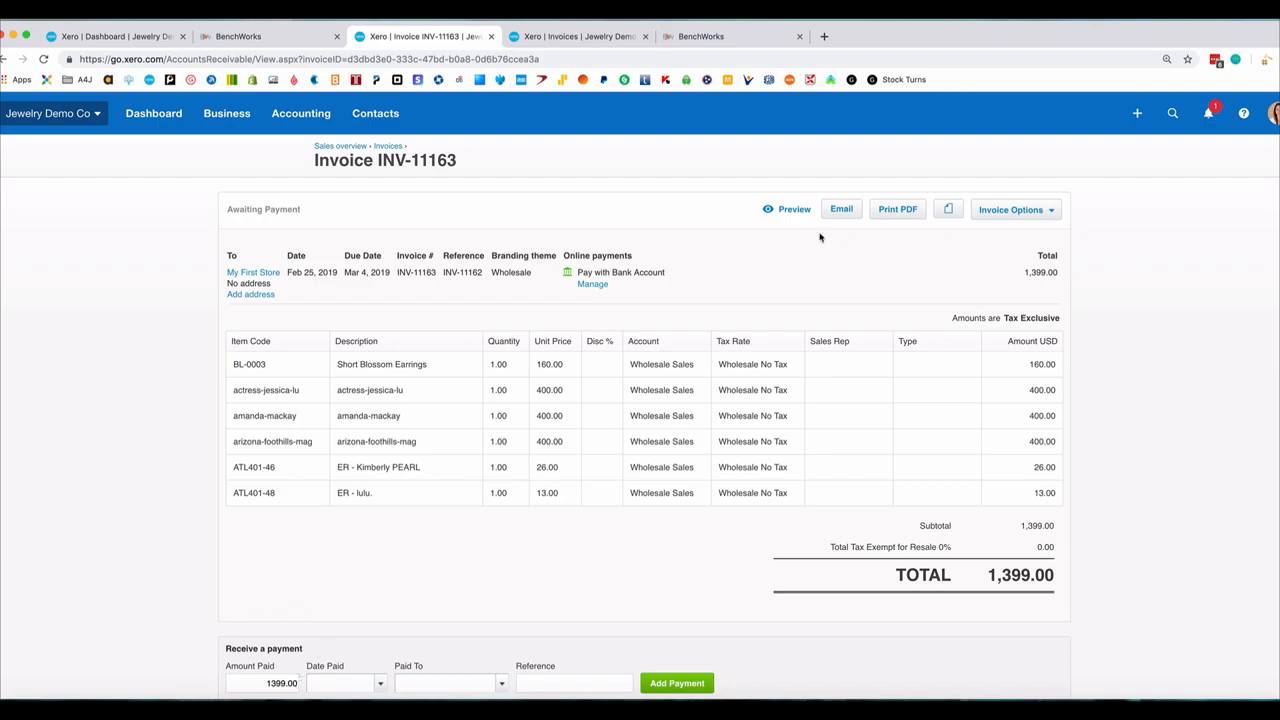
Step: Look at the file attachment and e-mail sending options of the Xero invoice awaiting payment, and close them without sending
click(950, 211)
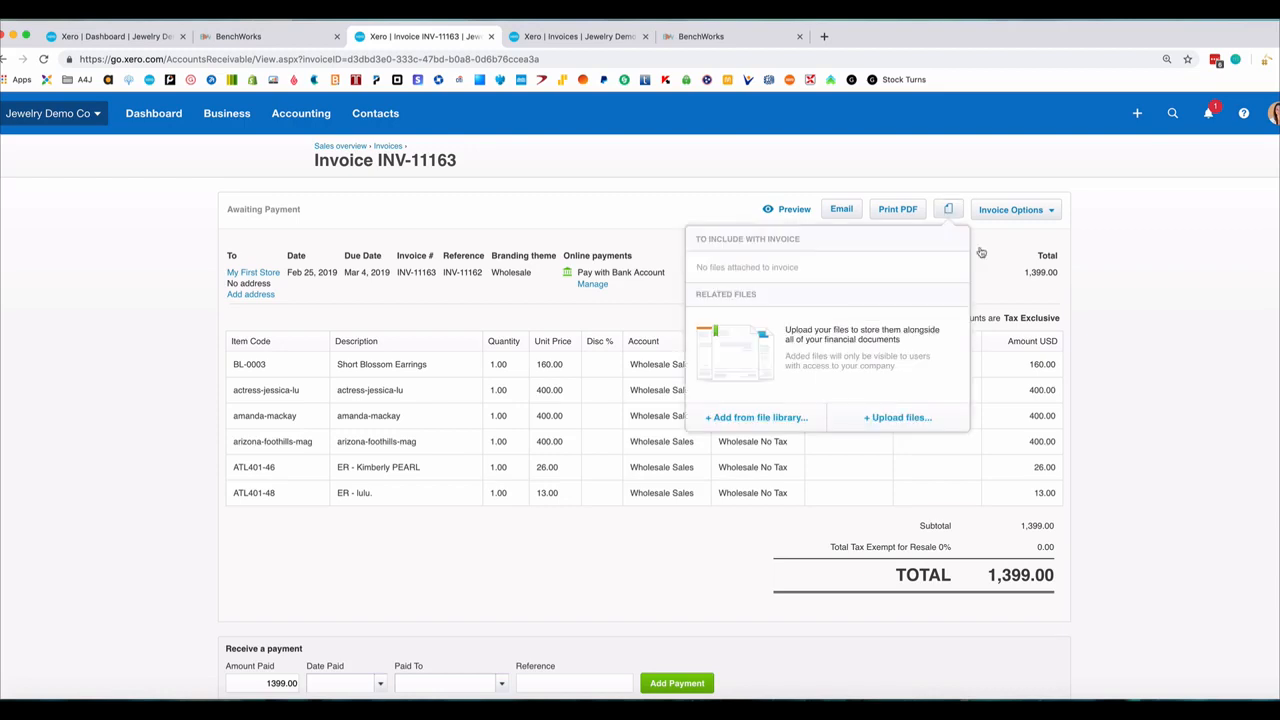
click(836, 209)
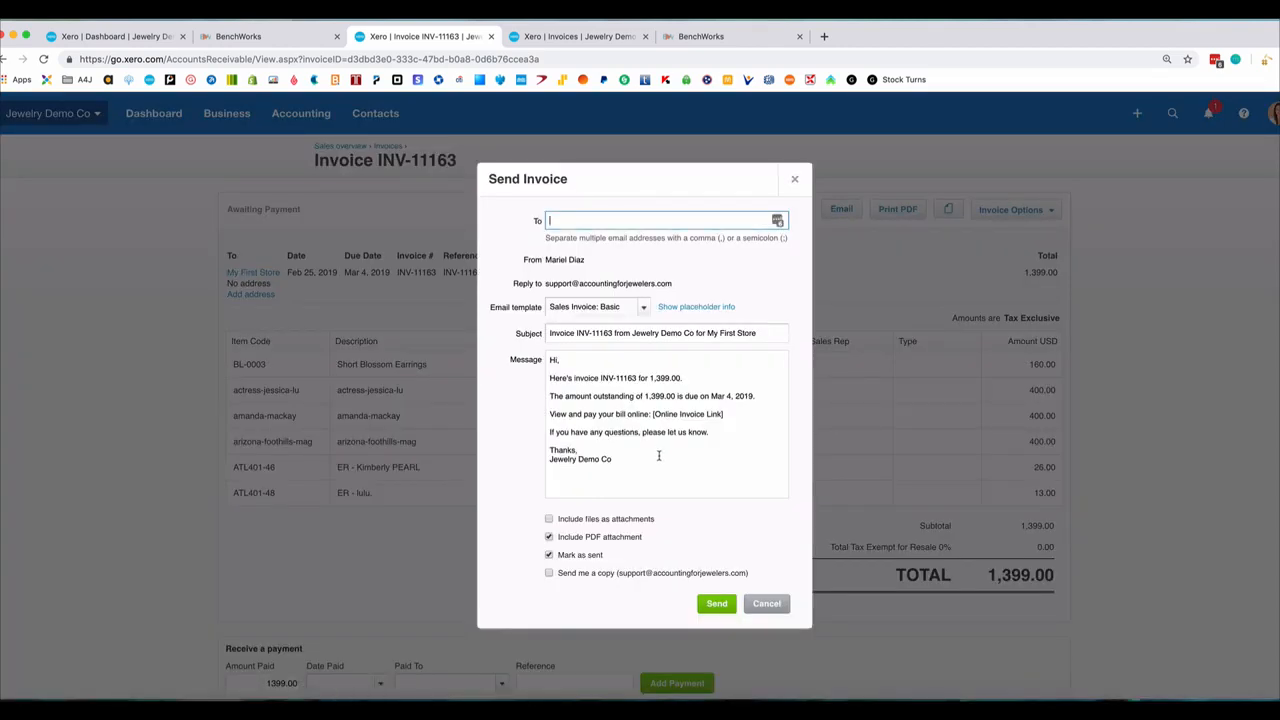
click(767, 605)
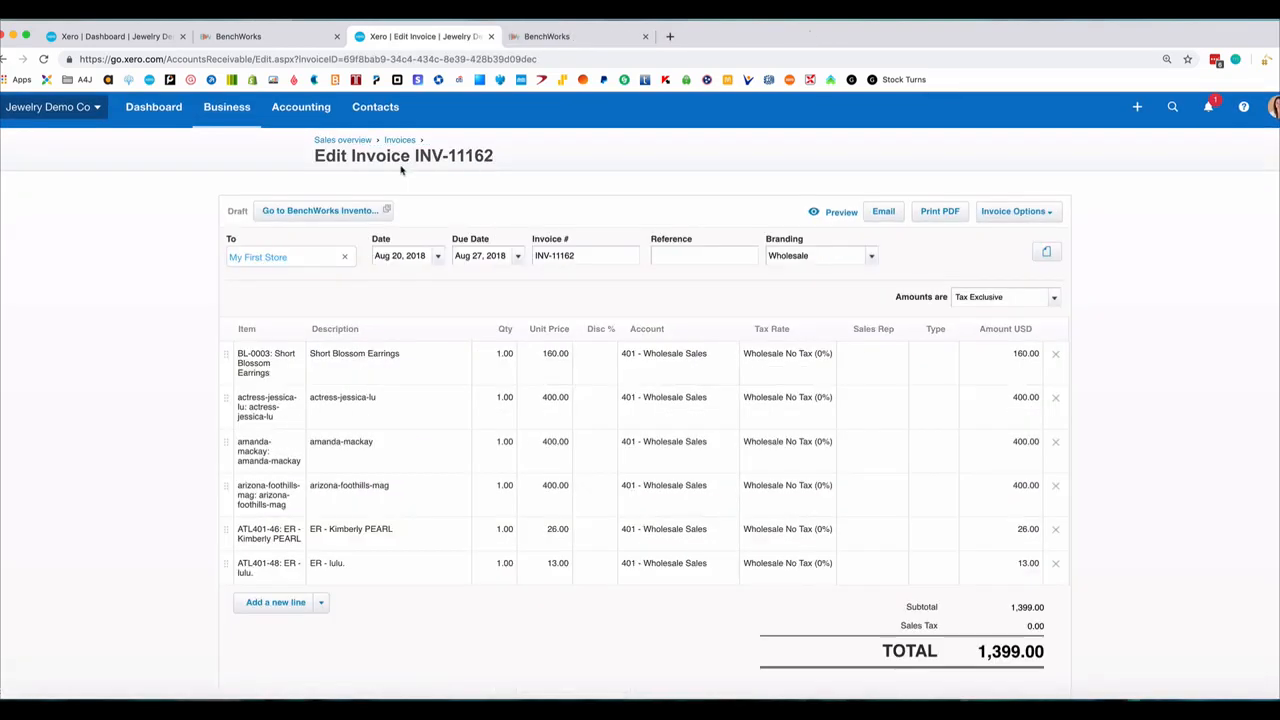
Step: Leave the draft invoice for another page in the Business section of Xero
click(225, 116)
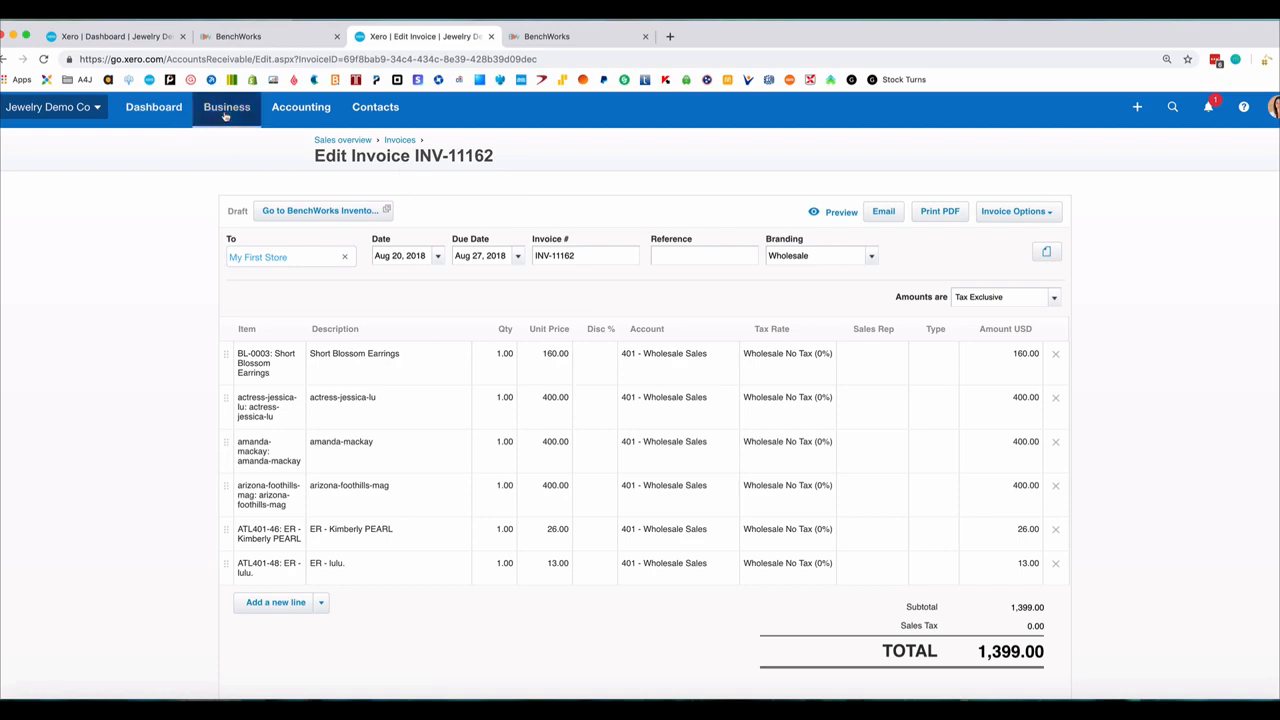
click(203, 252)
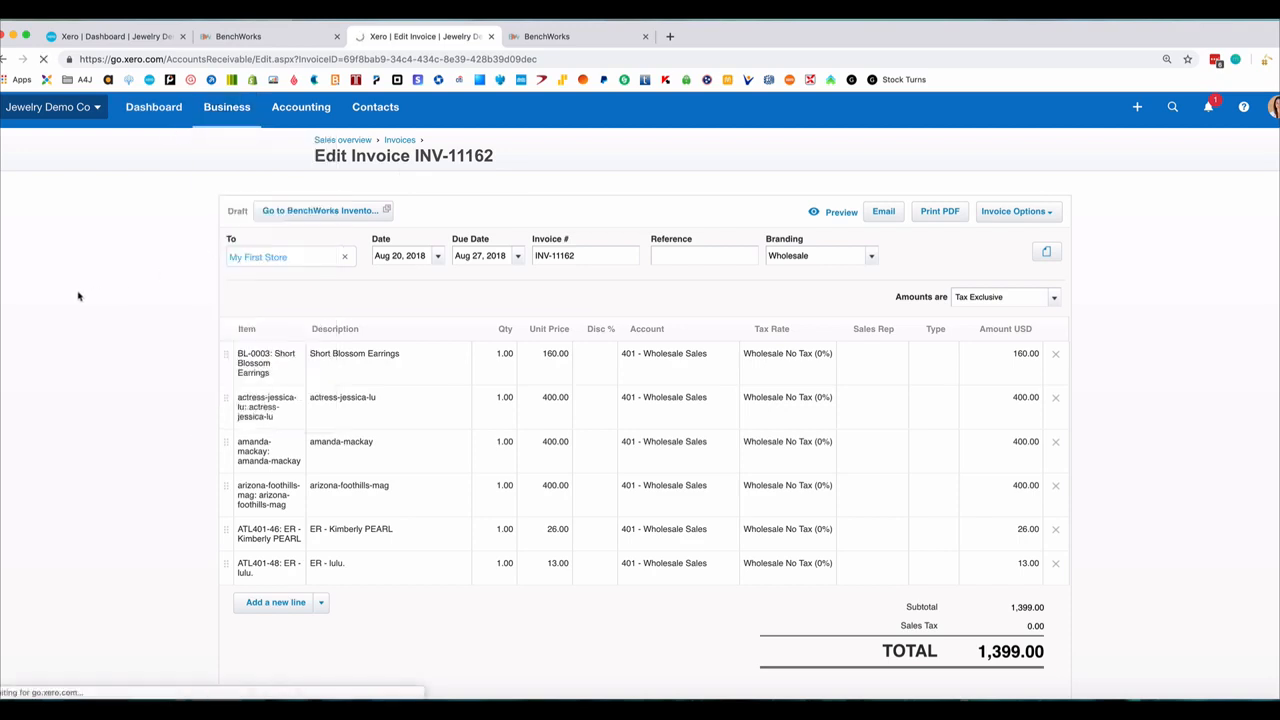